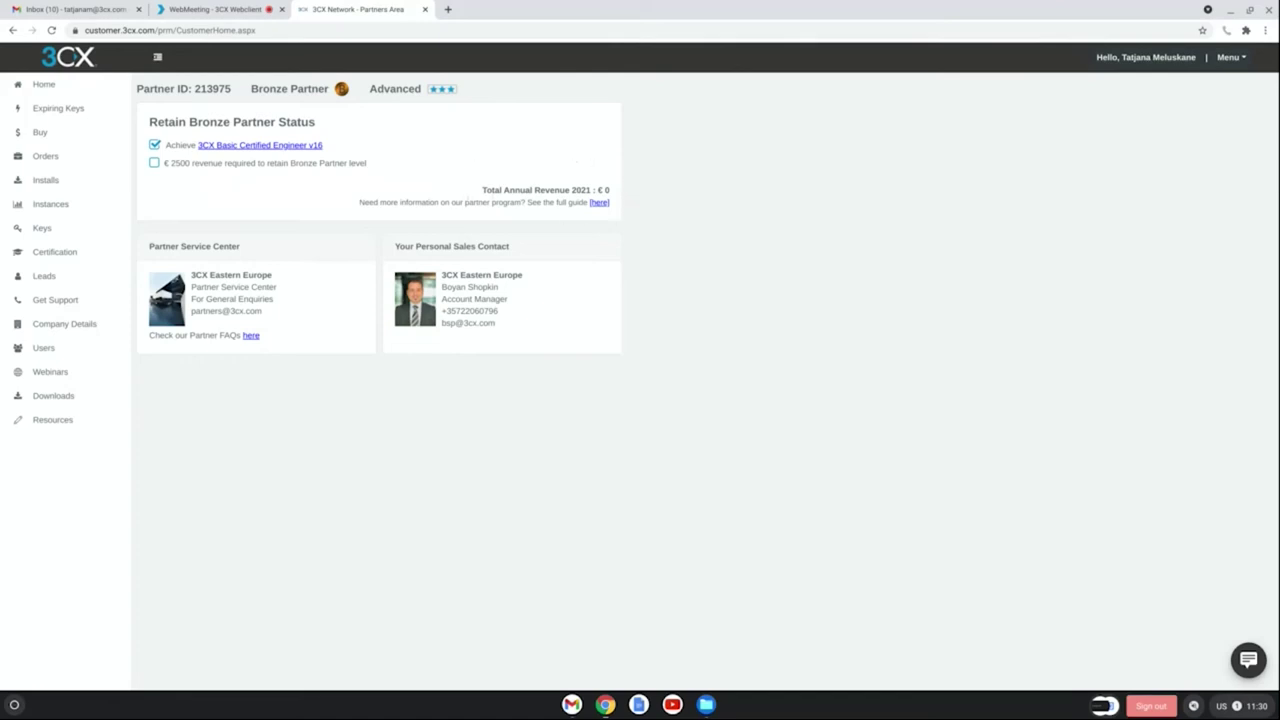
Check the expiring keys, then open the form for creating a try license from the license keys page.
click(50, 110)
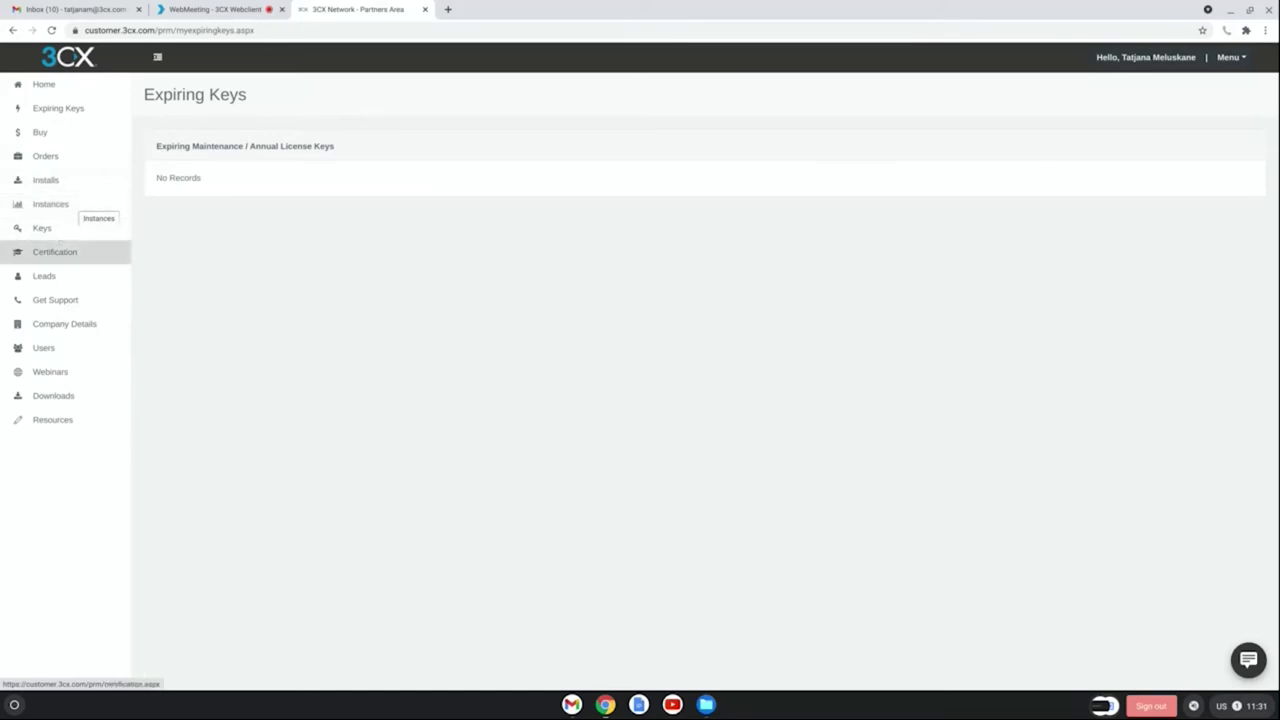
click(42, 230)
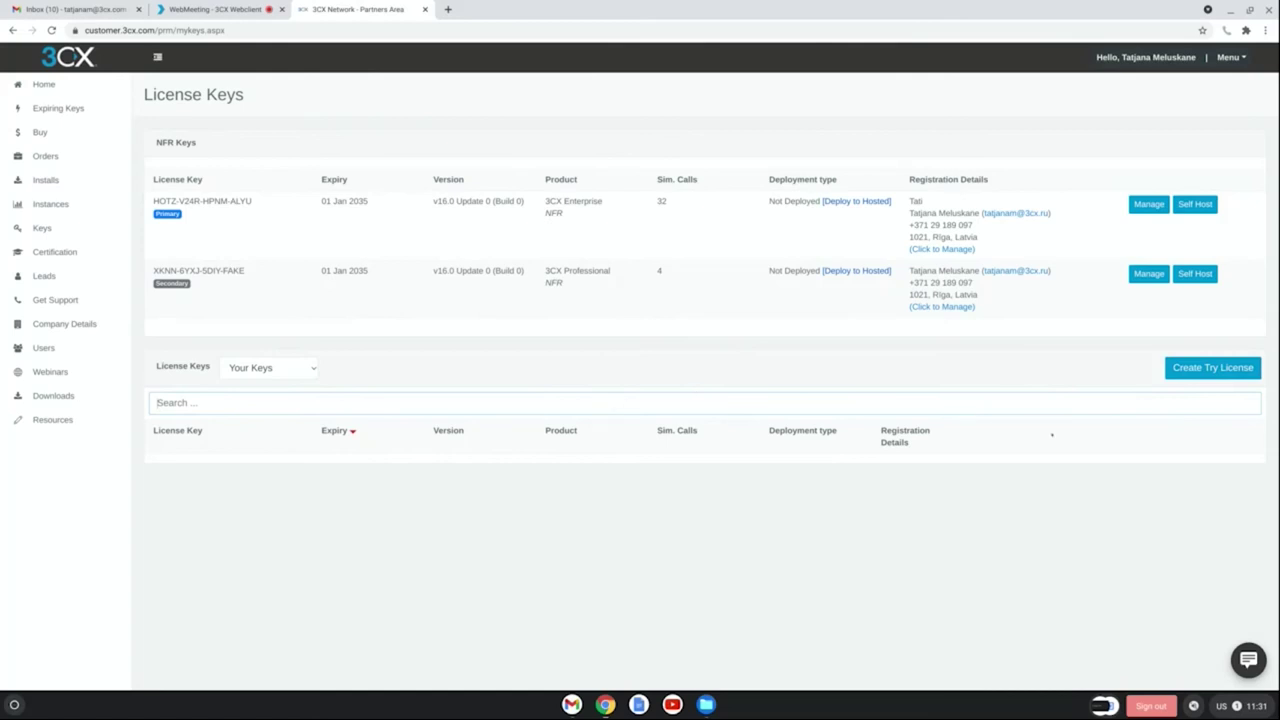
click(1207, 370)
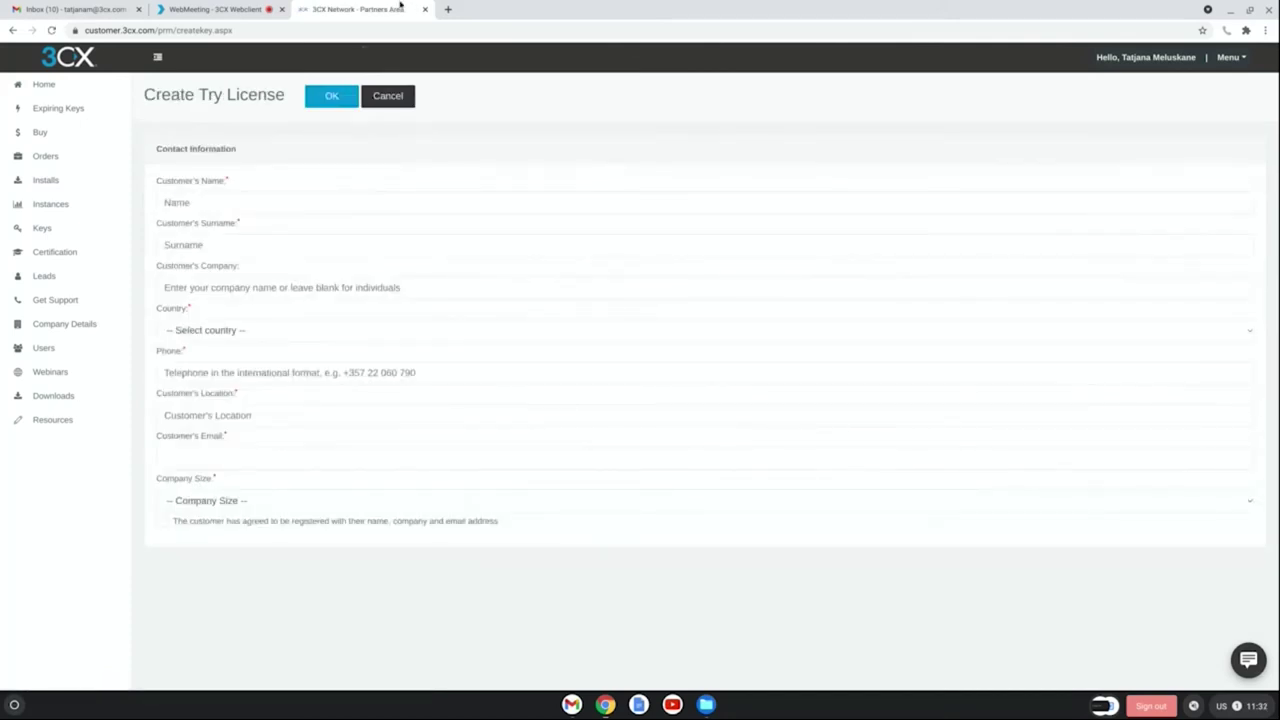
Return to the license keys page and filter the key list to Assigned Keys.
click(40, 228)
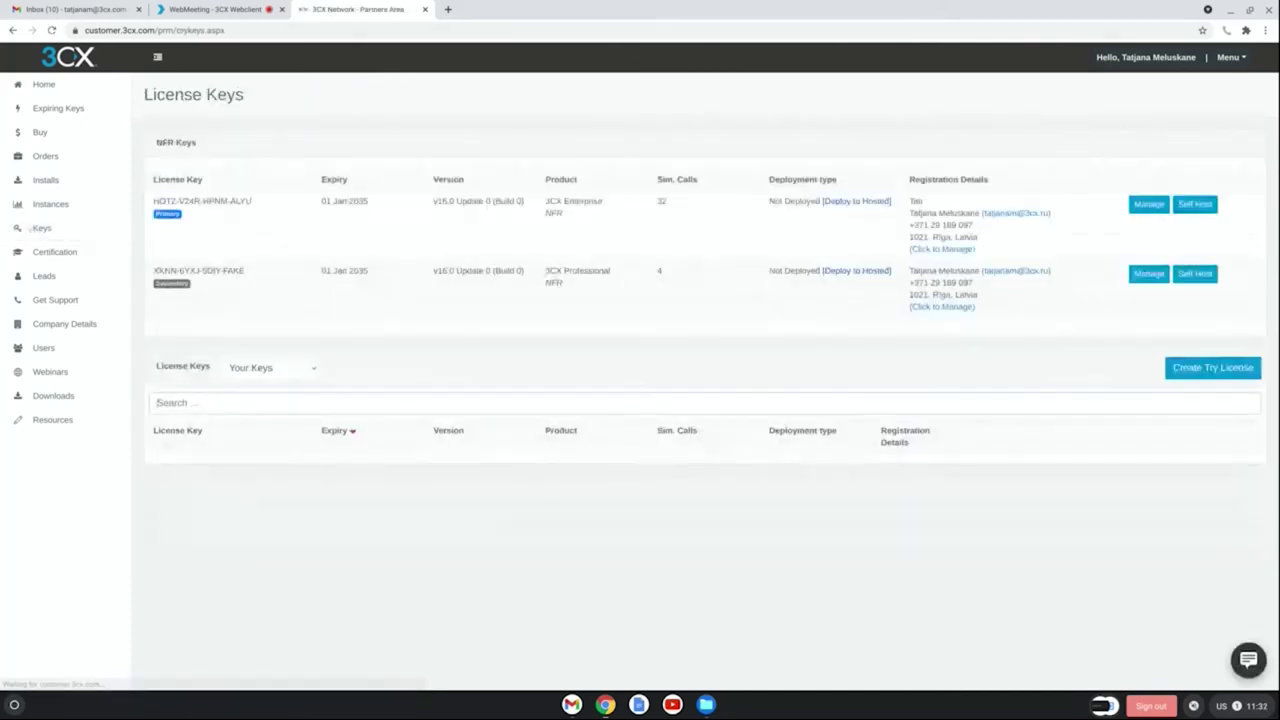
key(shift+Tab)
key(Down)
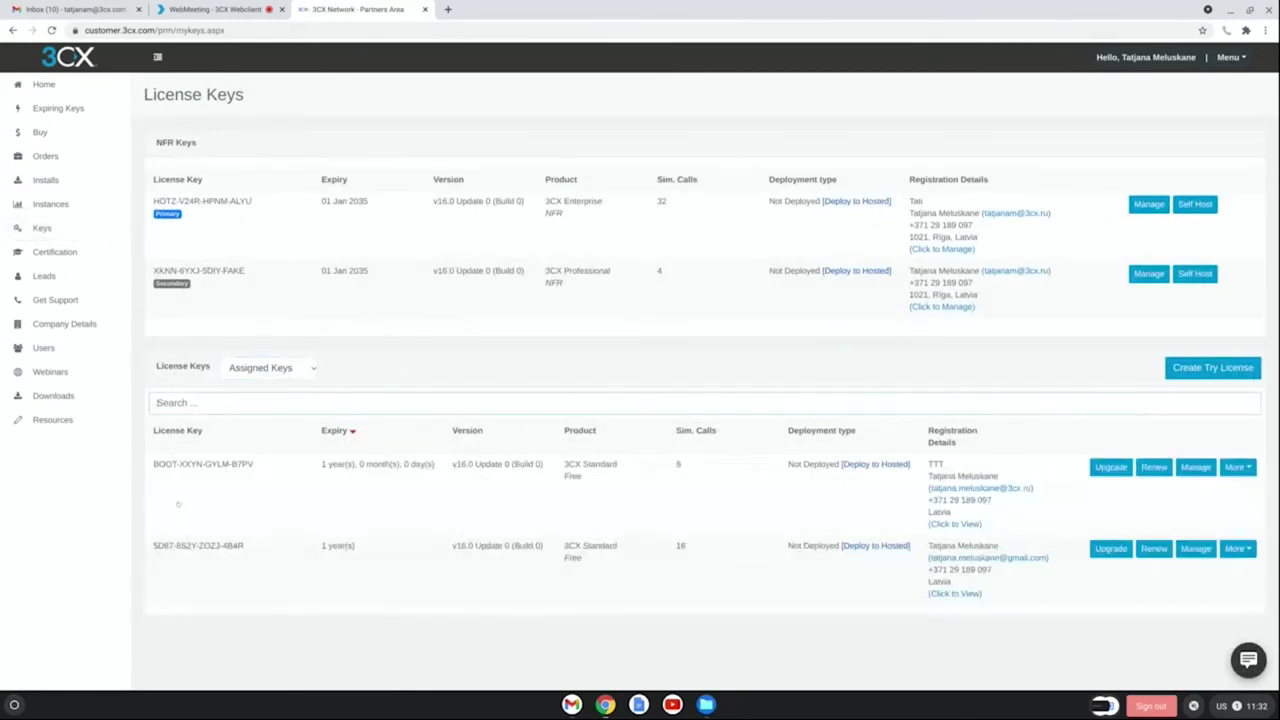
Prepare a POC request for the first assigned key with the Ent edition and 1024 channels, and cancel it.
click(1240, 468)
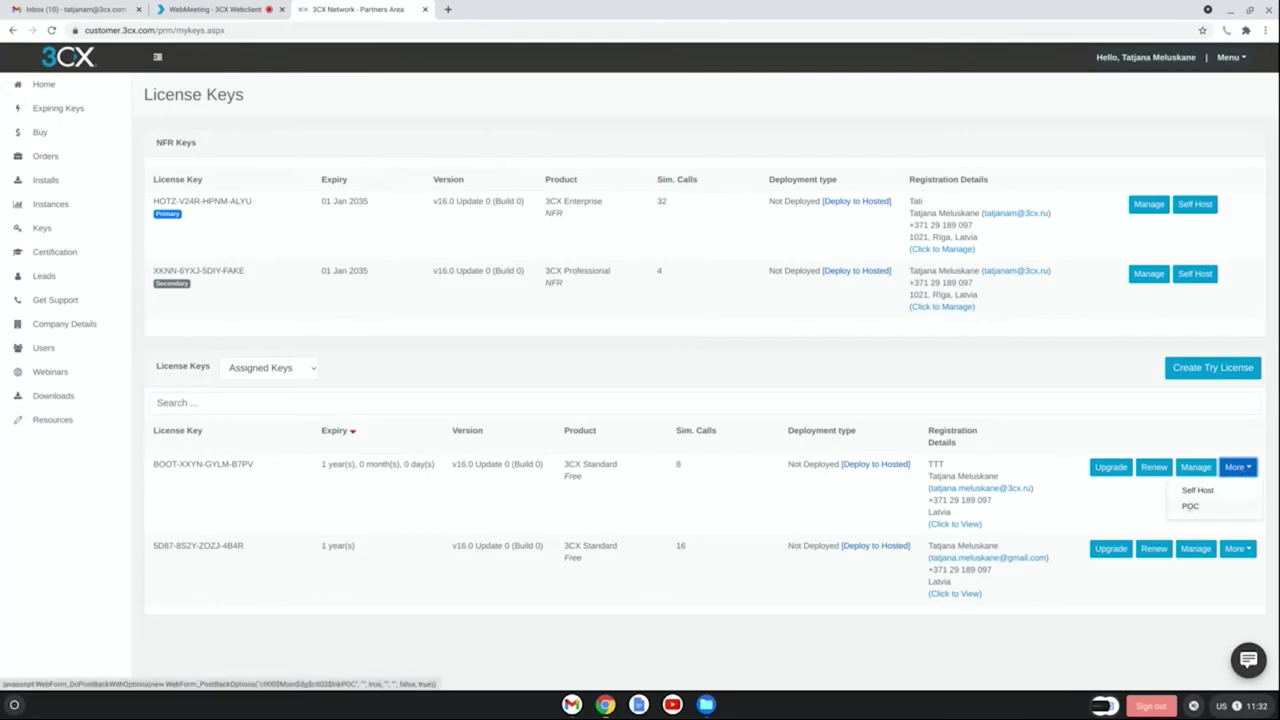
click(1190, 506)
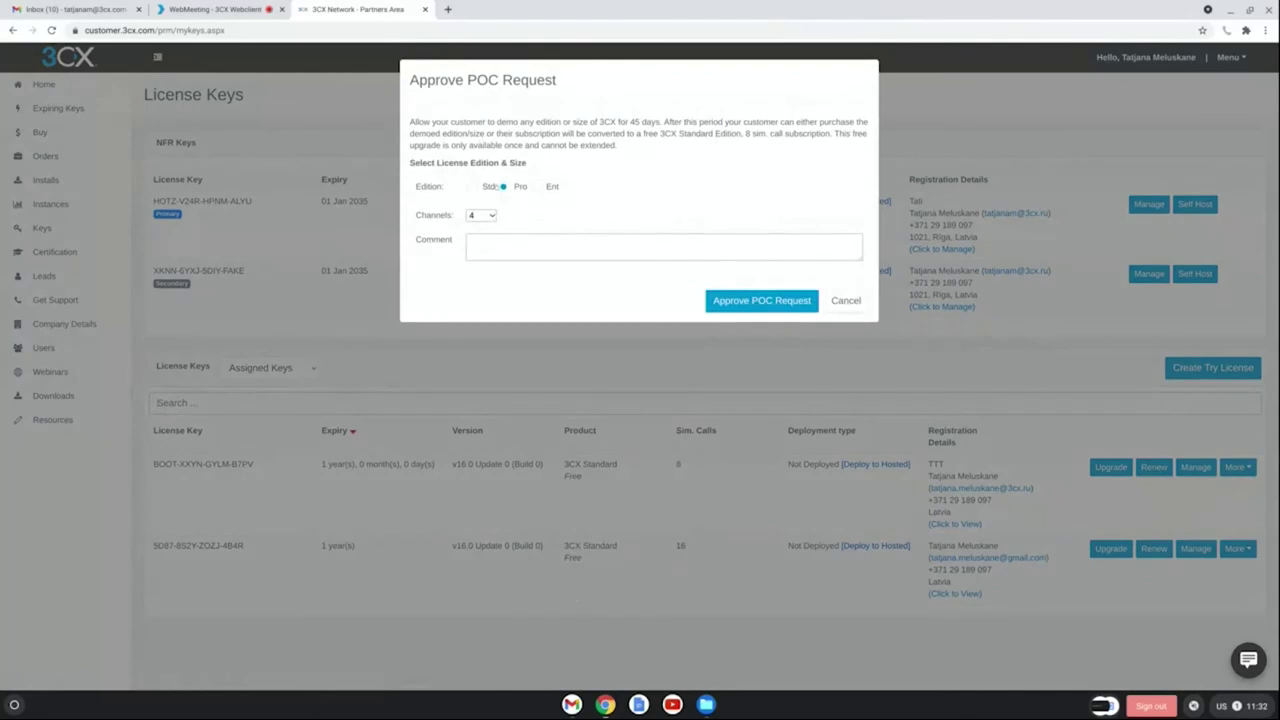
click(535, 186)
click(480, 215)
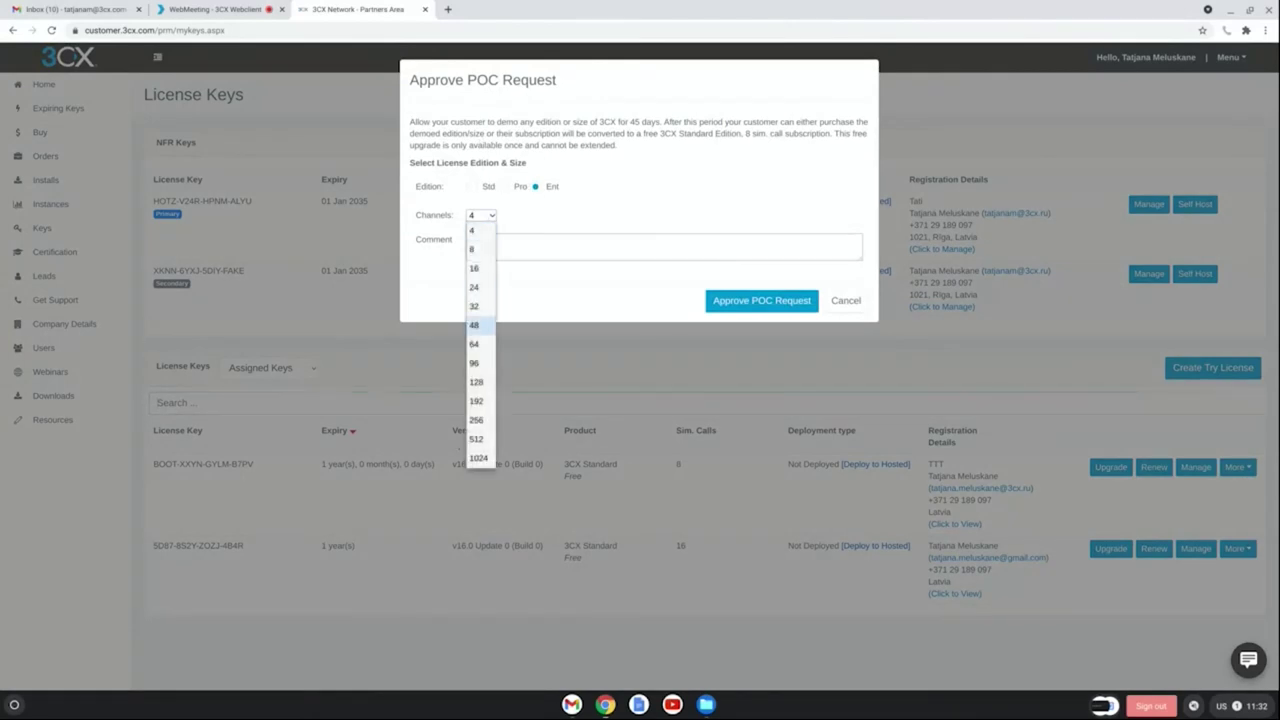
click(478, 458)
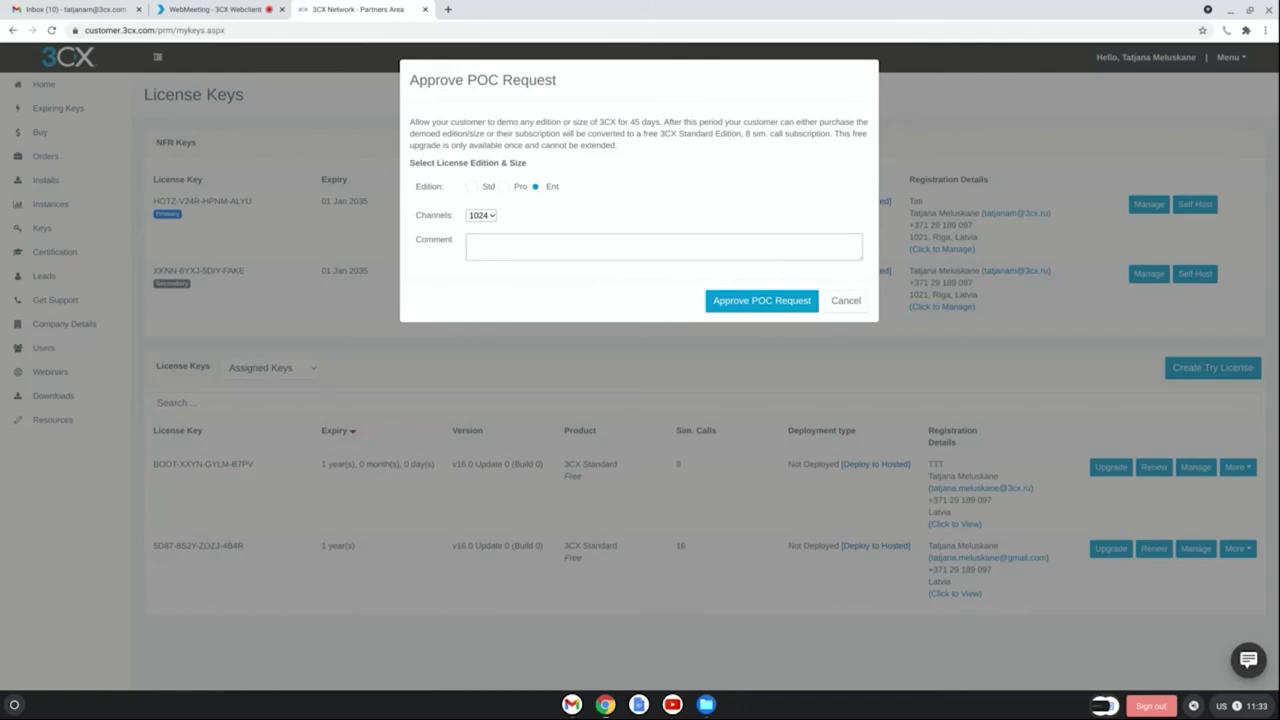
click(845, 300)
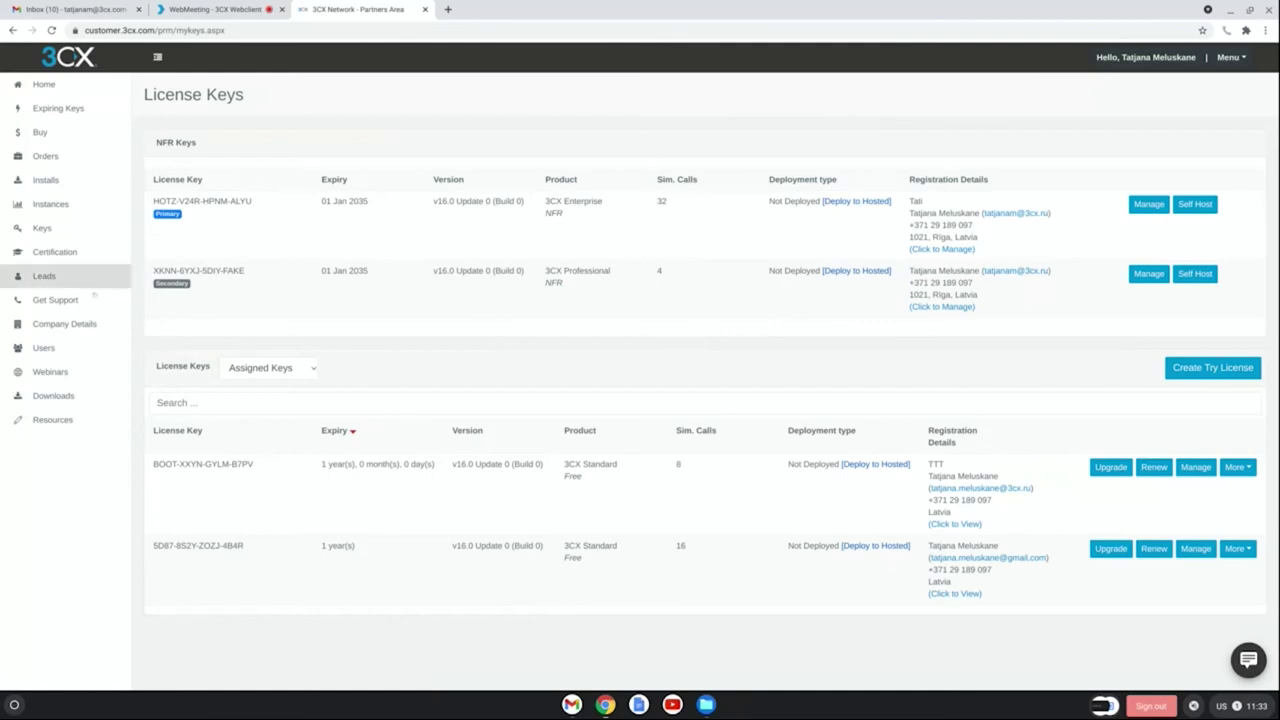
View the list of available certification tests from the Certification page and return without starting a test.
click(57, 252)
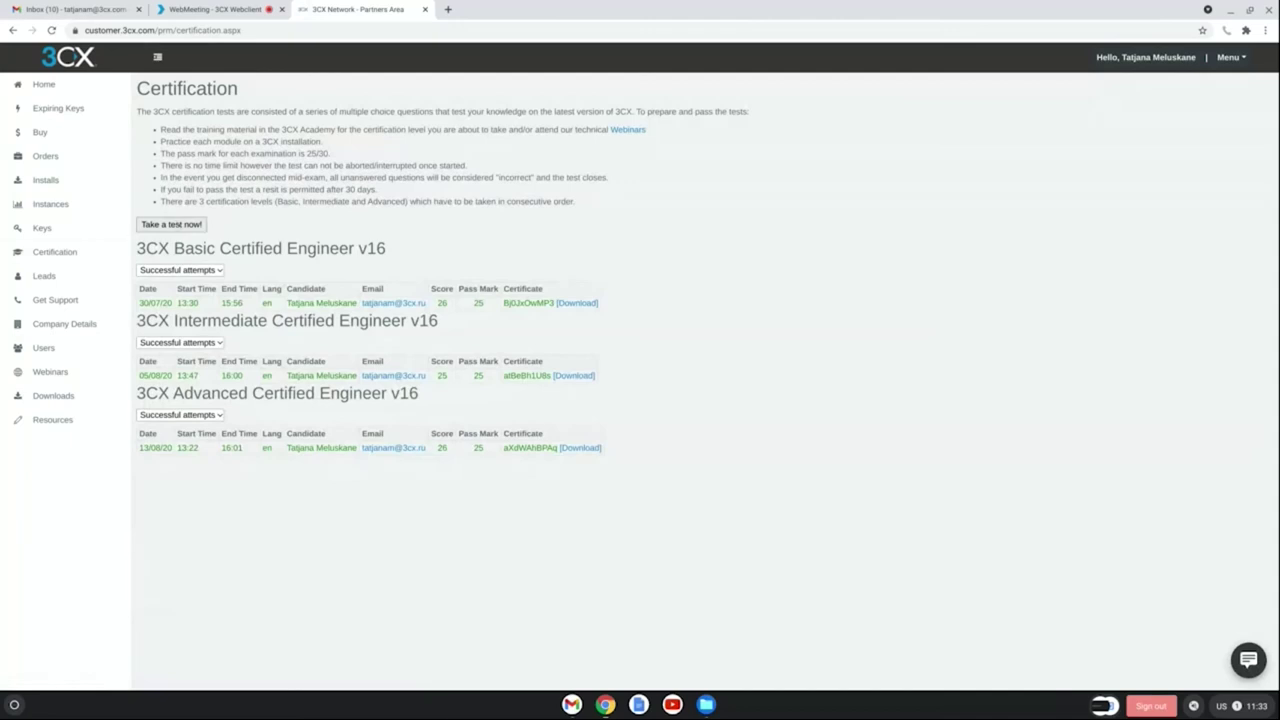
click(175, 225)
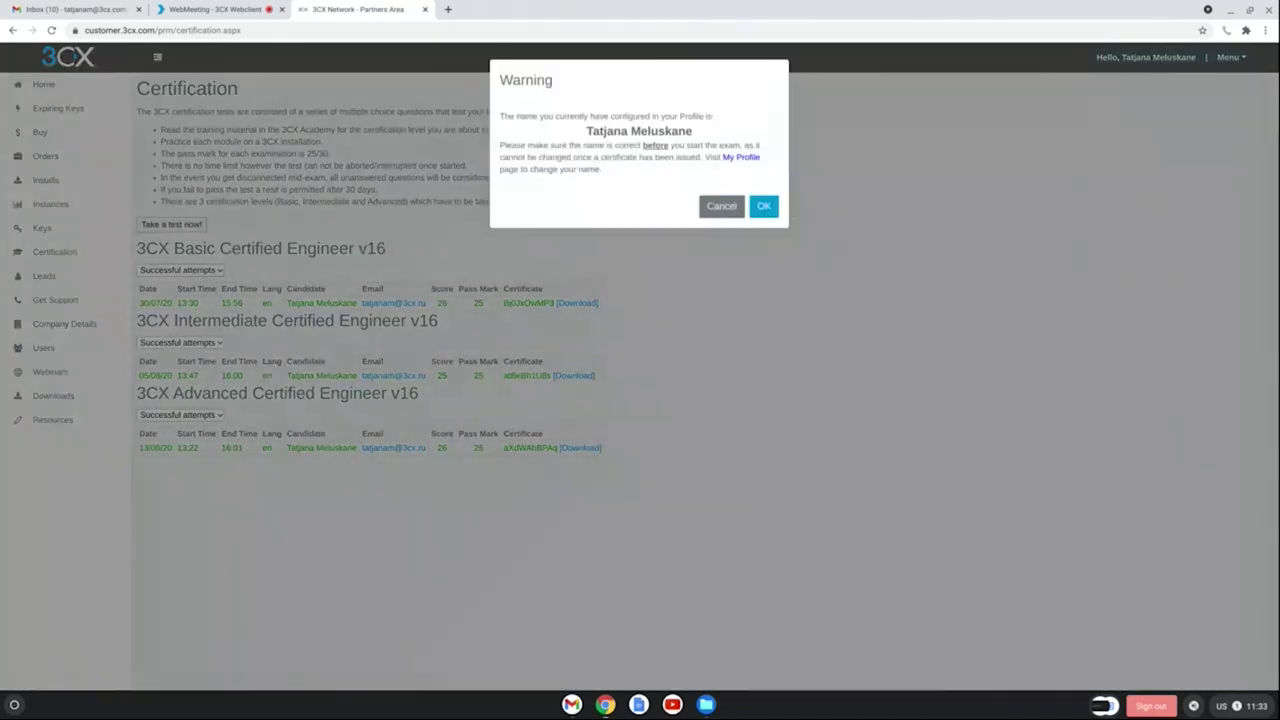
click(765, 207)
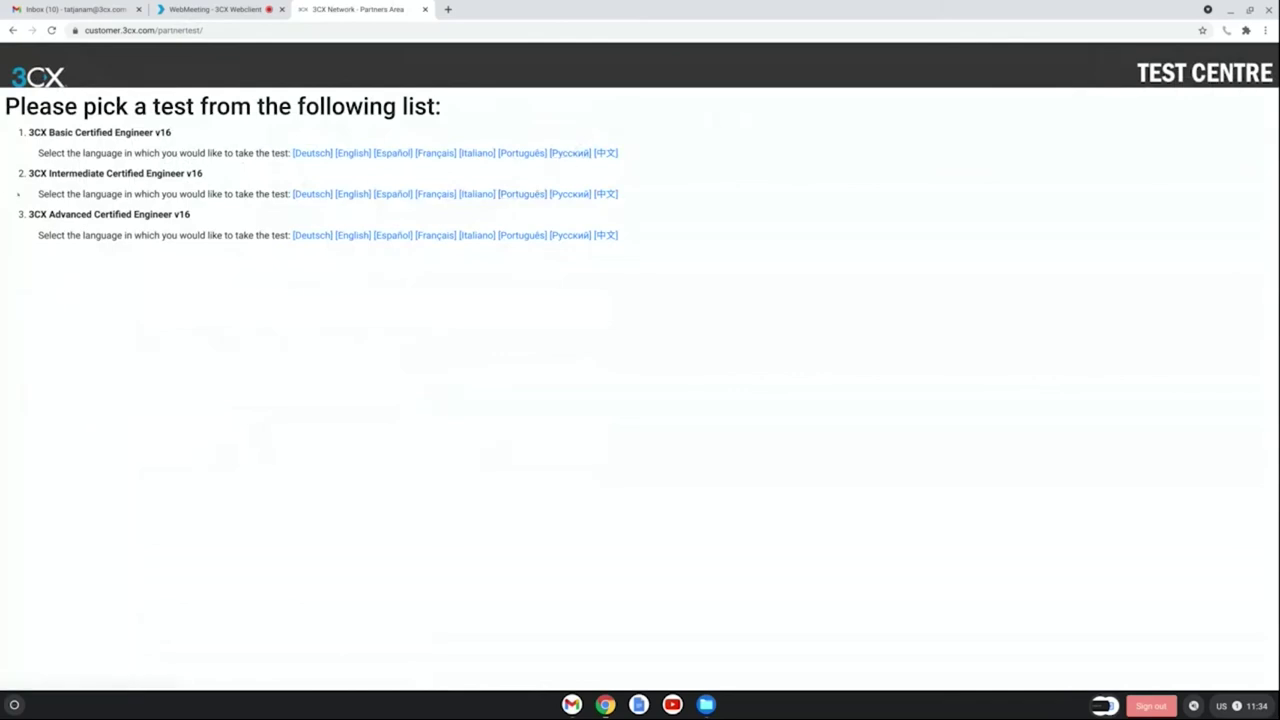
click(12, 30)
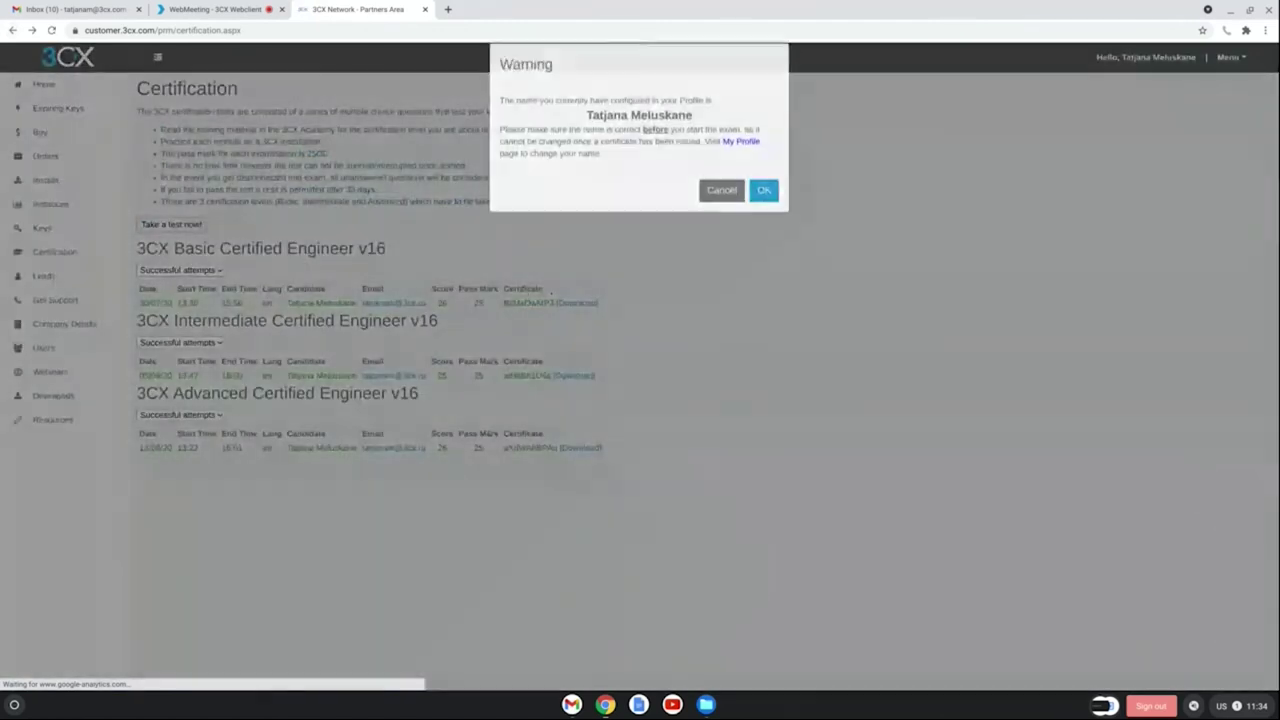
click(721, 206)
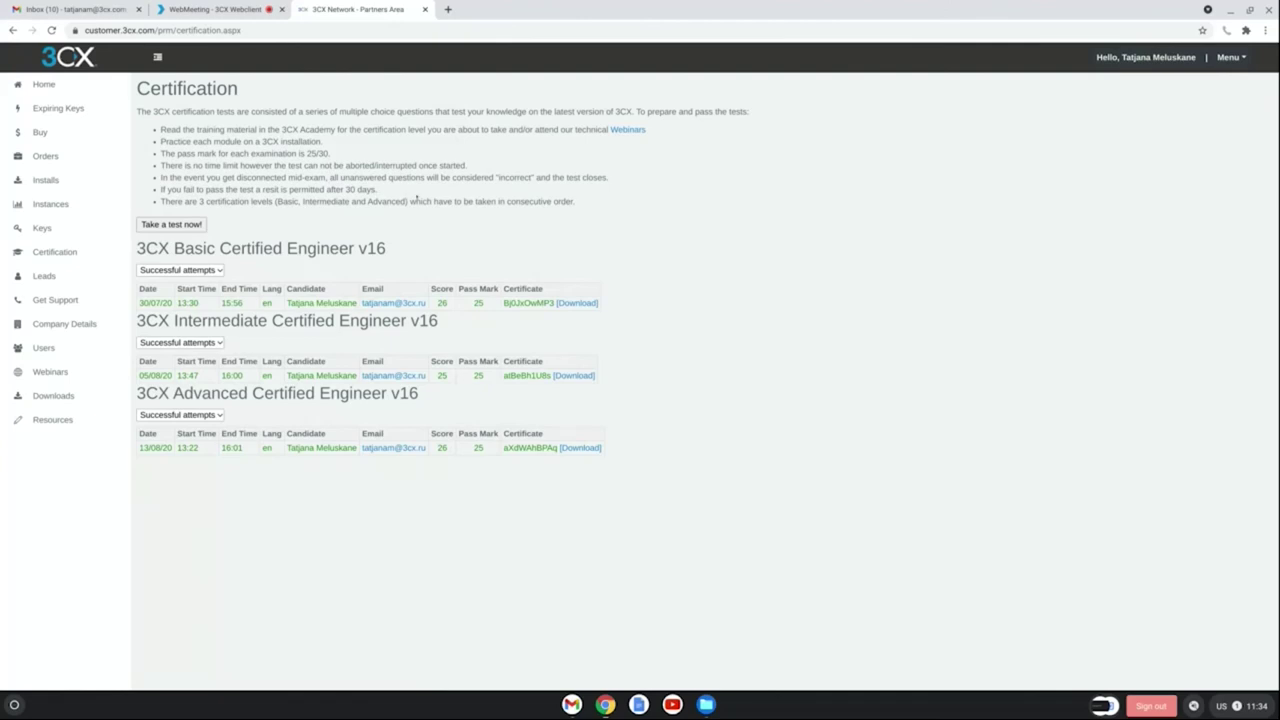
Open the 3CX Academy page of the 3cx.ru site in a new tab and review the certification courses.
click(449, 9)
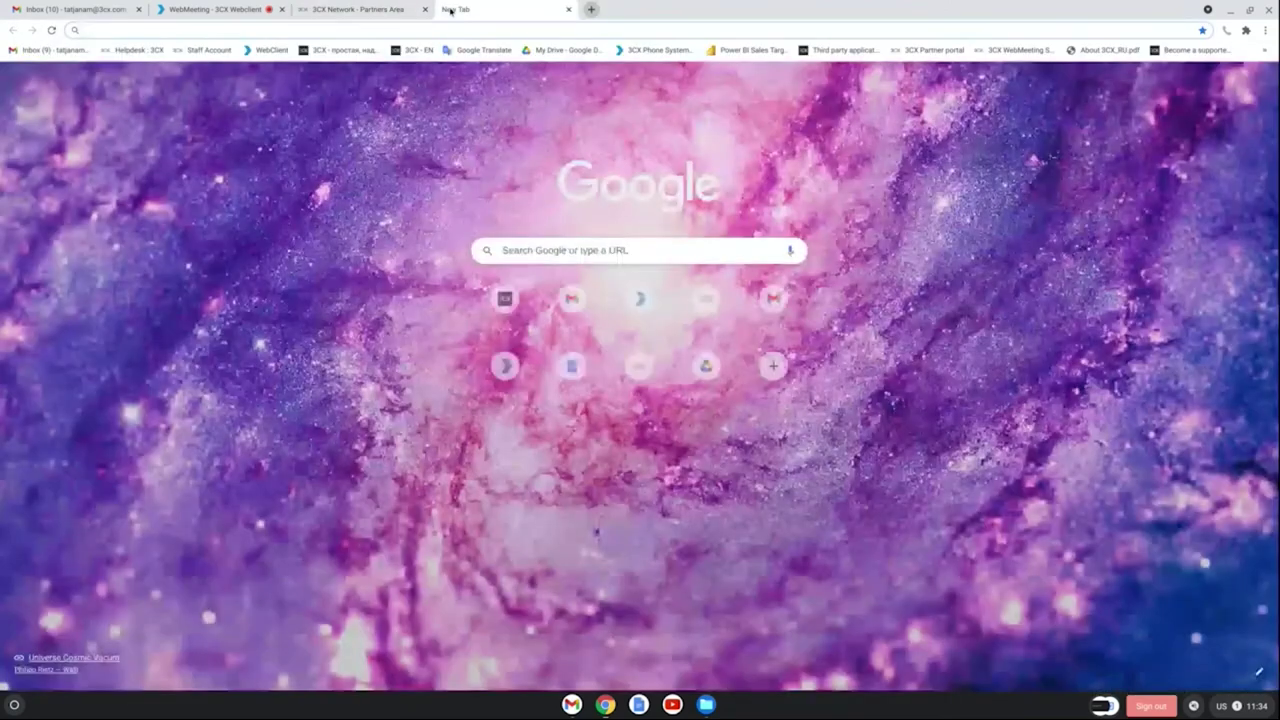
click(355, 49)
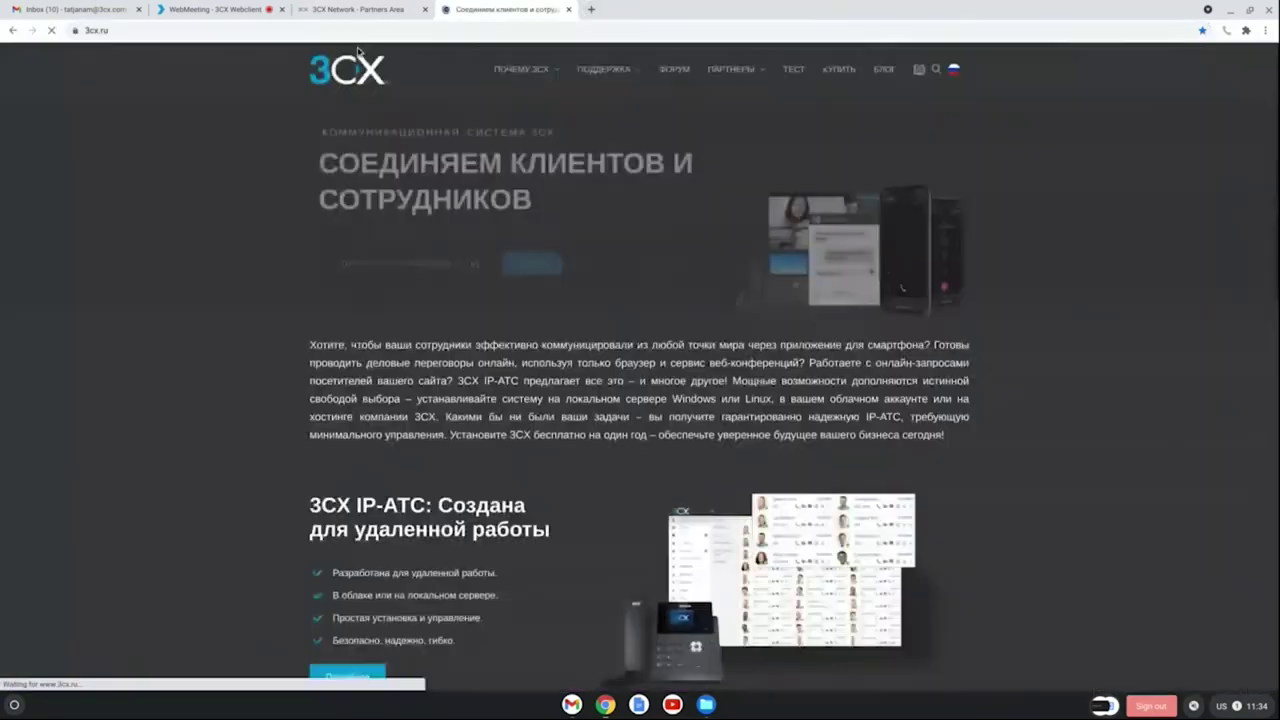
mouse_move(605, 78)
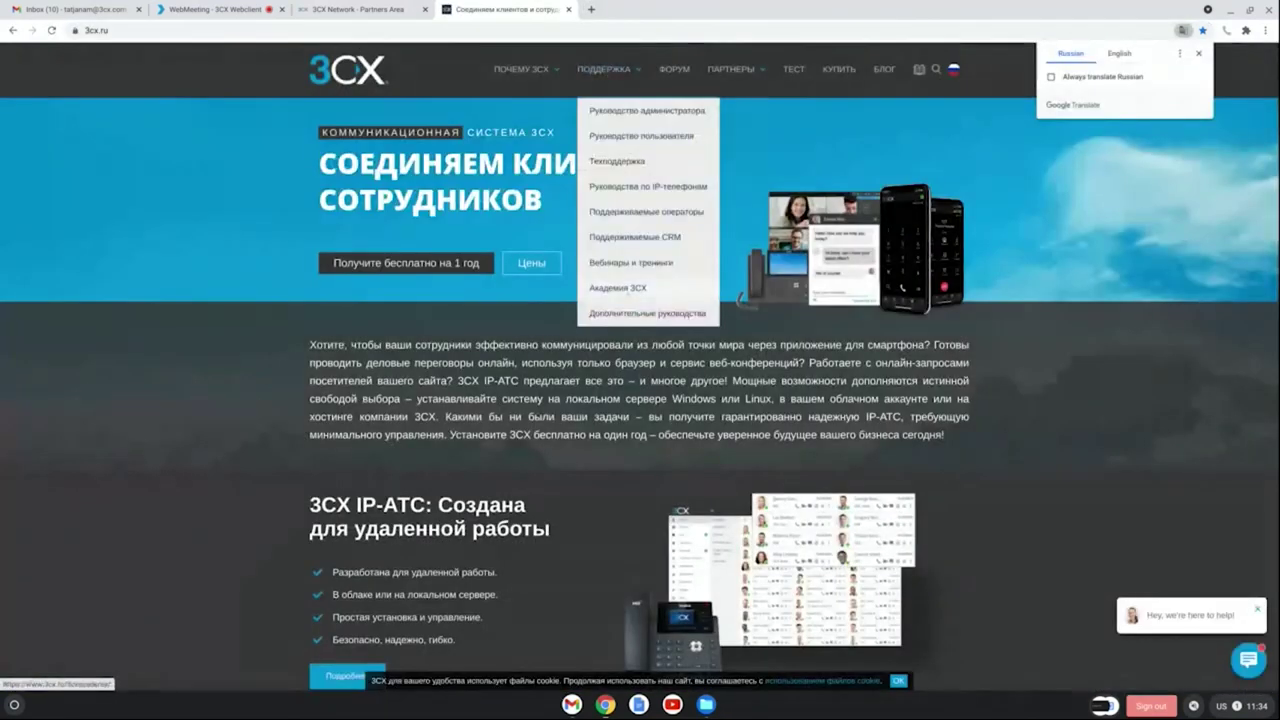
click(627, 289)
scroll(700, 253, down, 2)
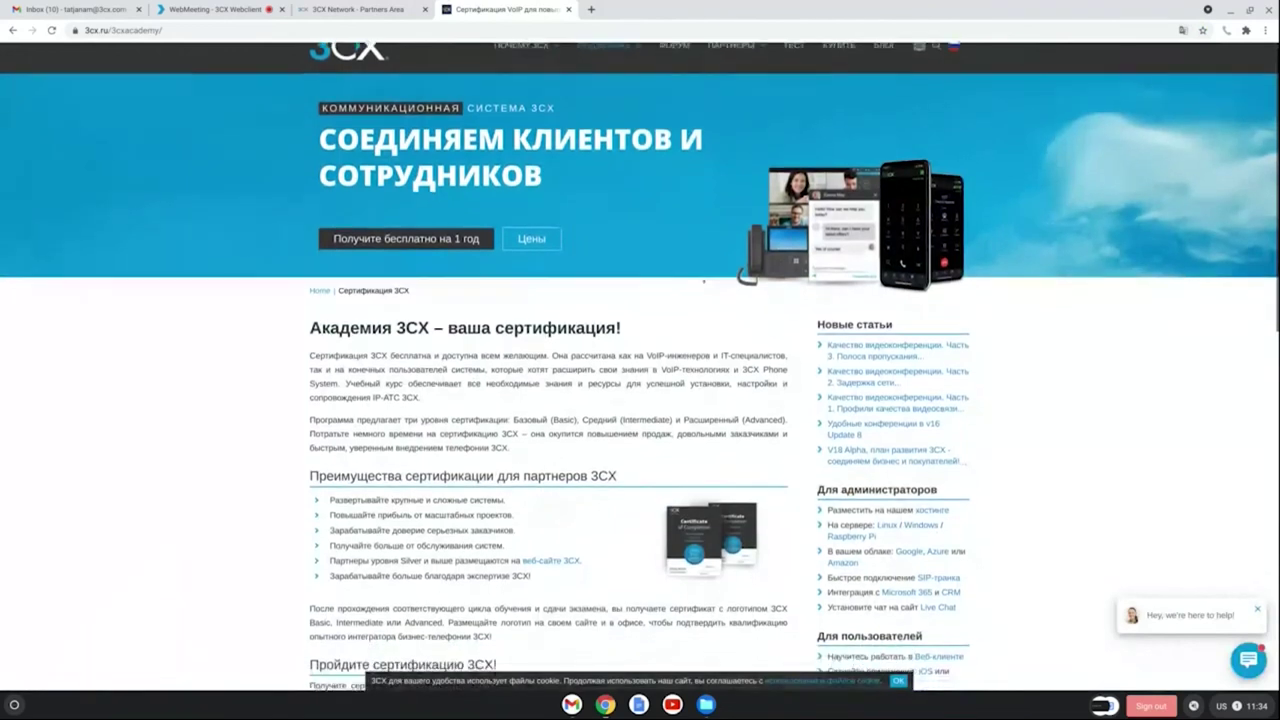
scroll(700, 253, down, 3)
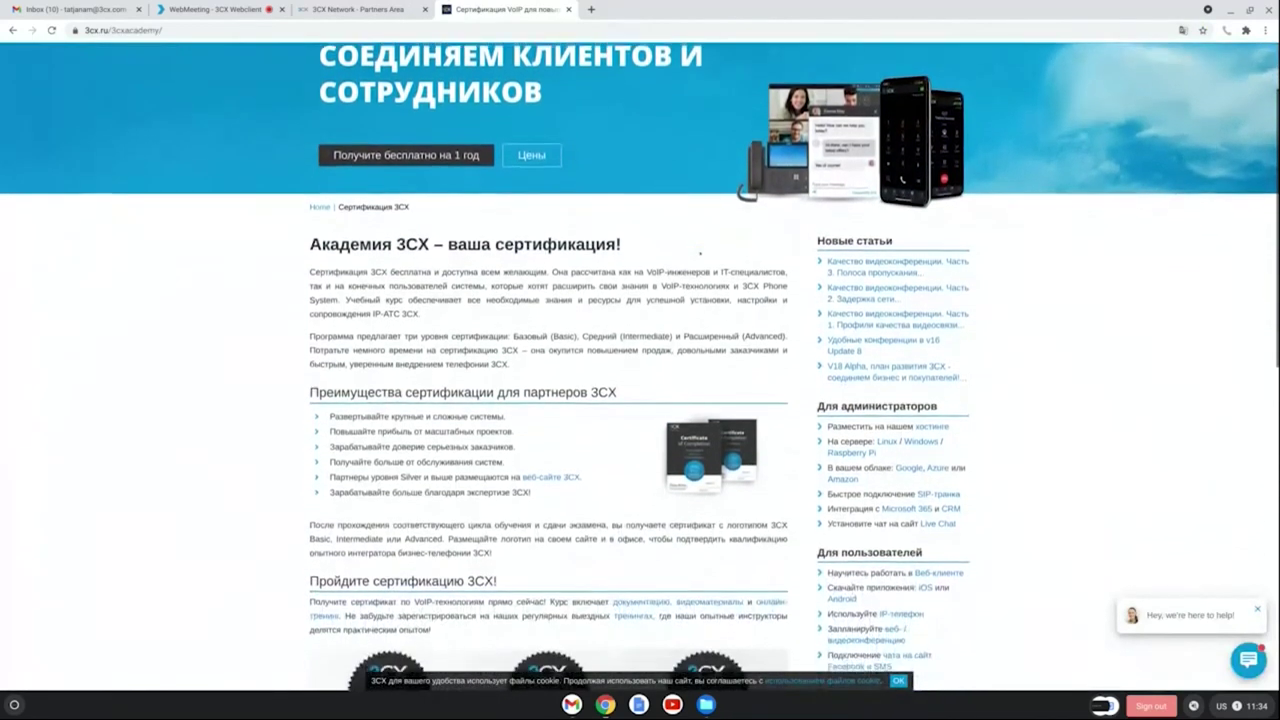
scroll(548, 400, down, 2)
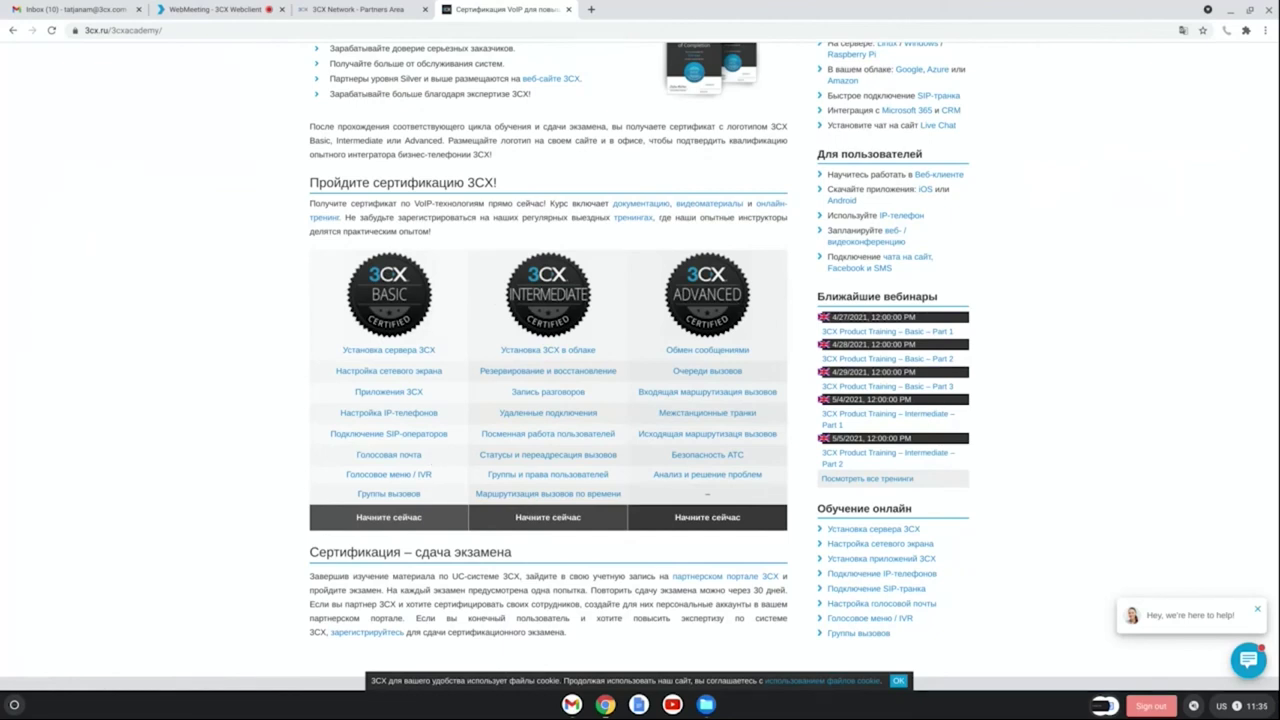
Switch back to the partner portal, view the details of the open lead and close them.
click(358, 9)
click(44, 276)
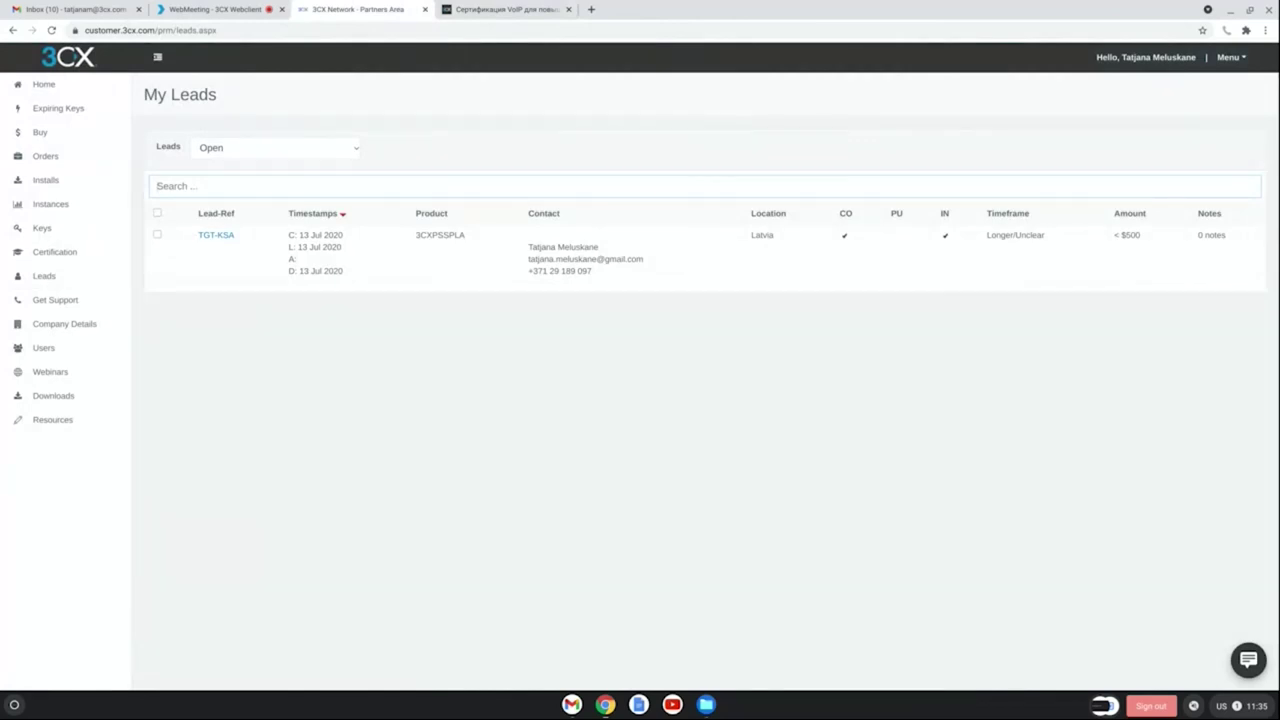
click(211, 232)
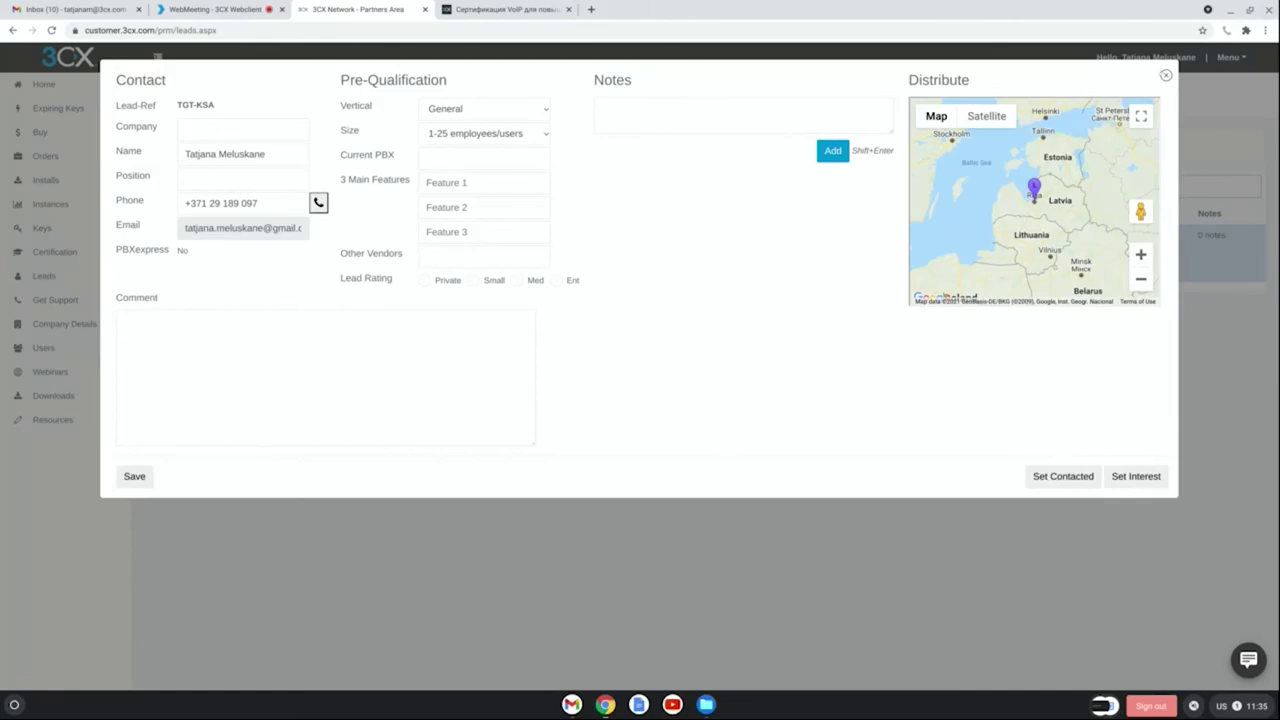
key(Escape)
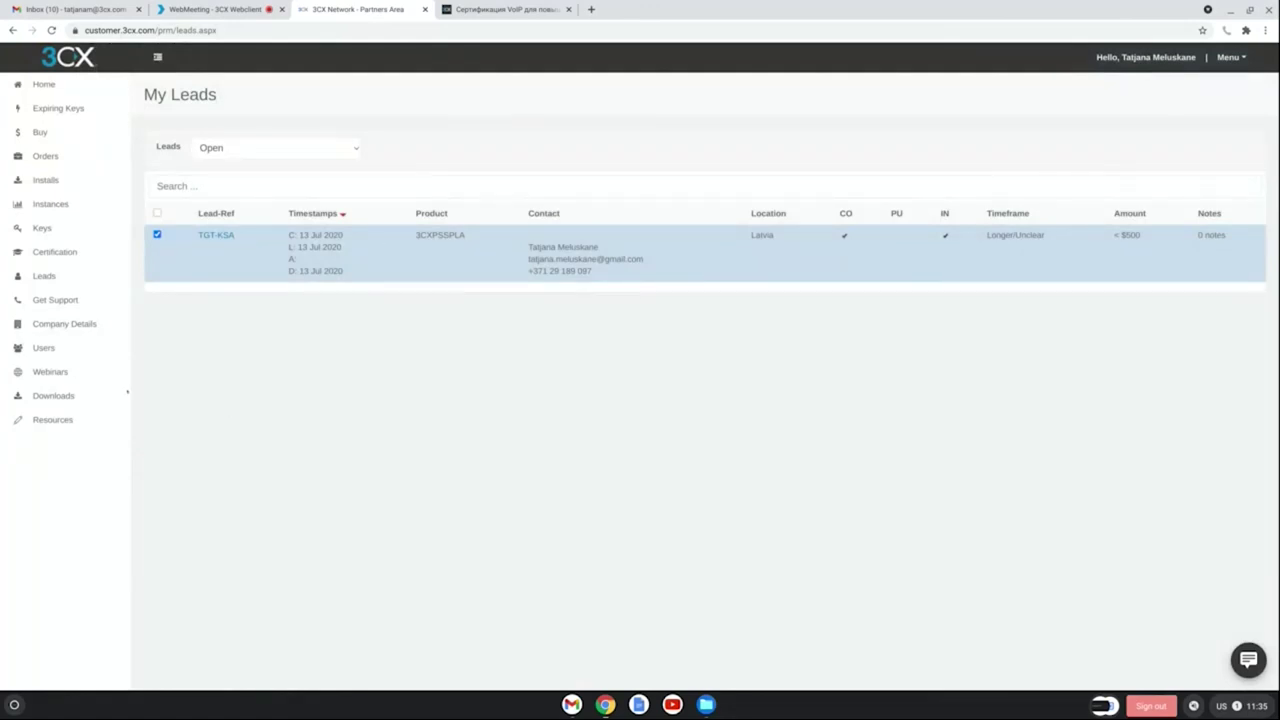
Review the portal's support tickets, company details and user pages, and open the form for adding a user.
click(55, 300)
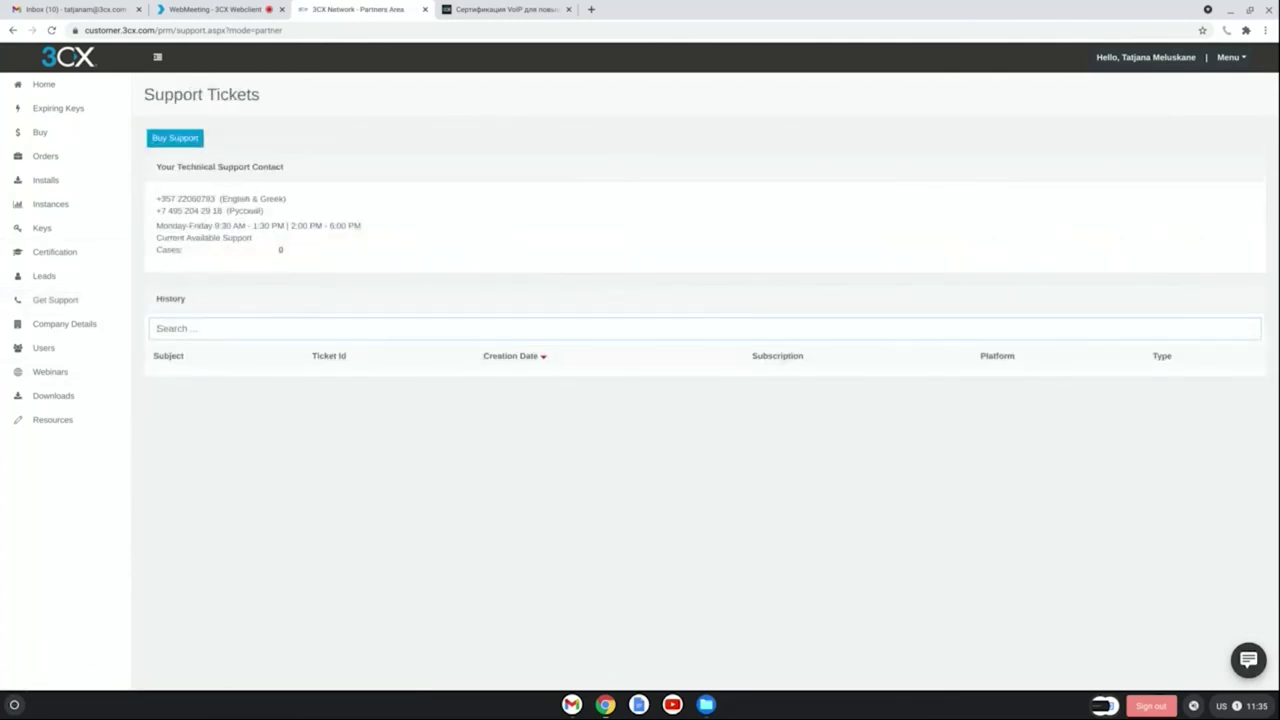
click(66, 326)
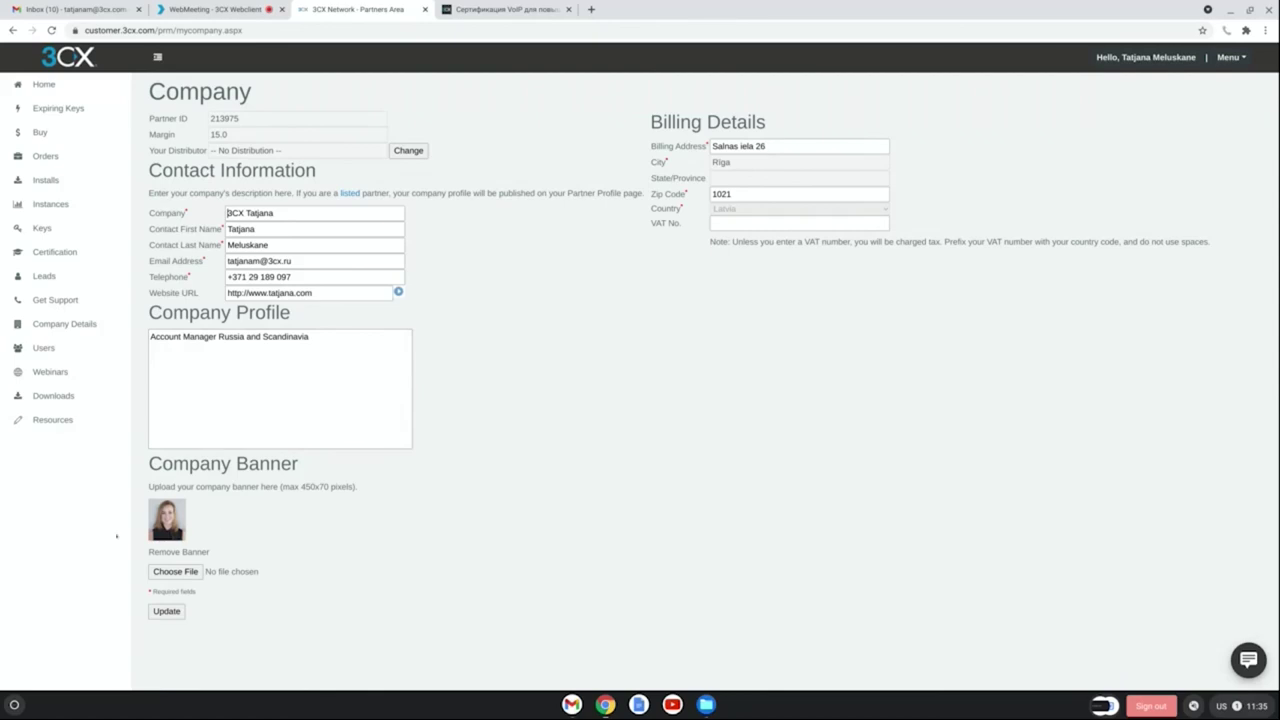
click(43, 347)
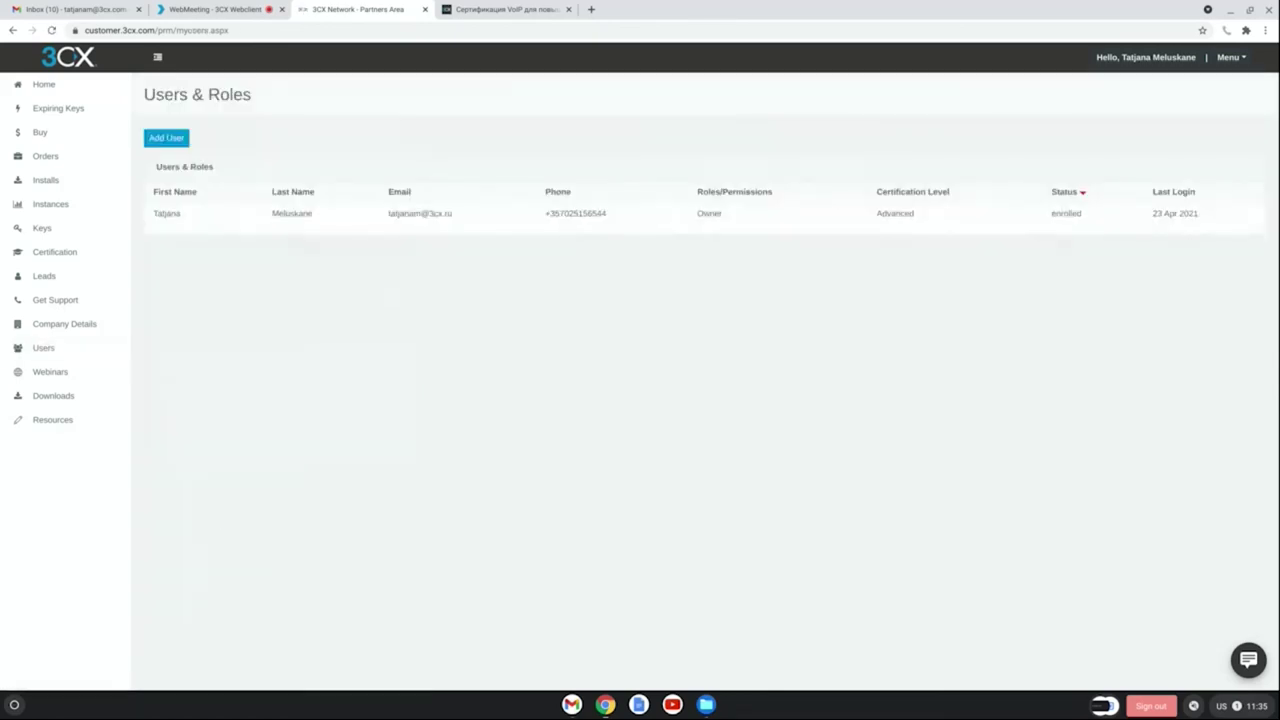
click(166, 137)
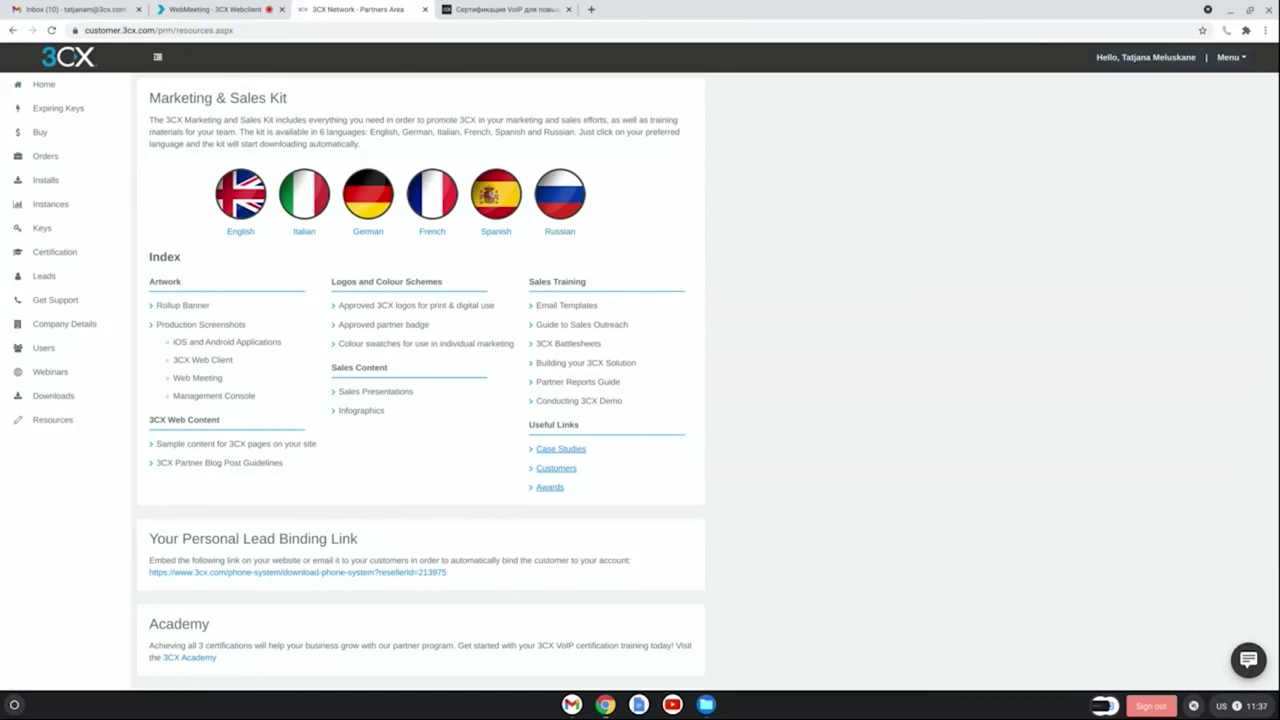
Review the schedule of training webinars in the portal and close the partner portal tab.
click(50, 371)
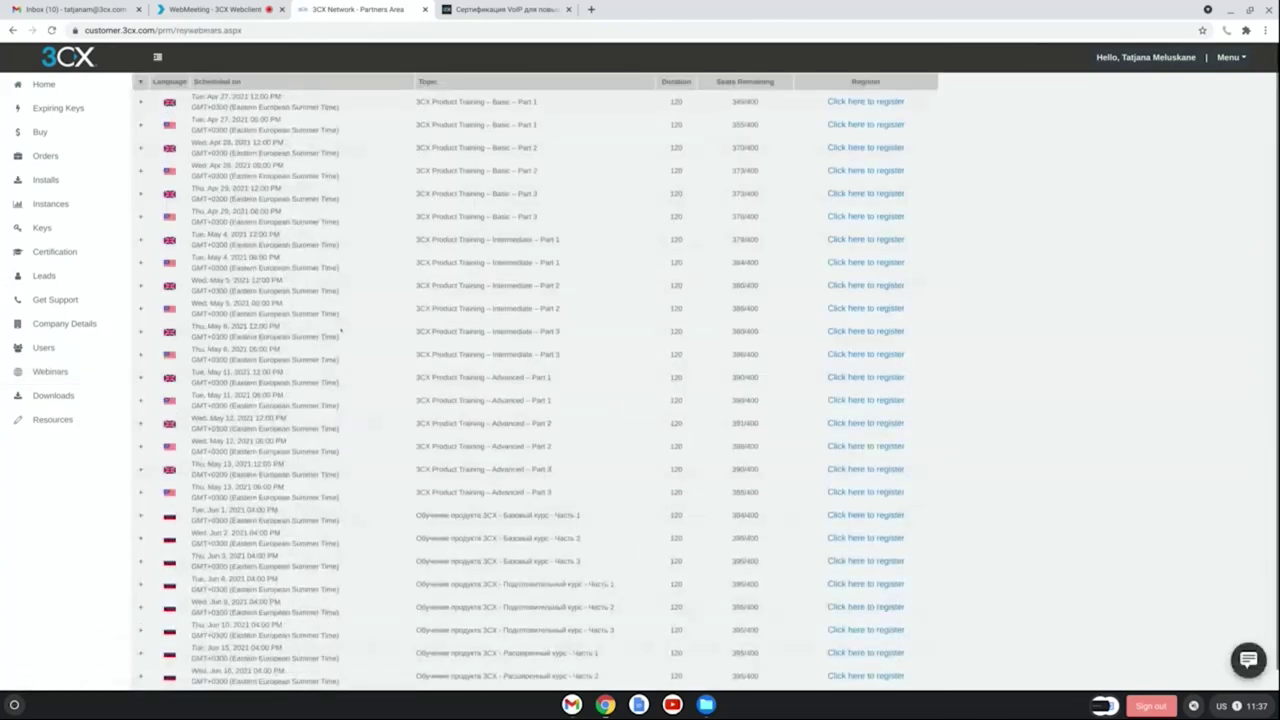
scroll(348, 440, down, 1)
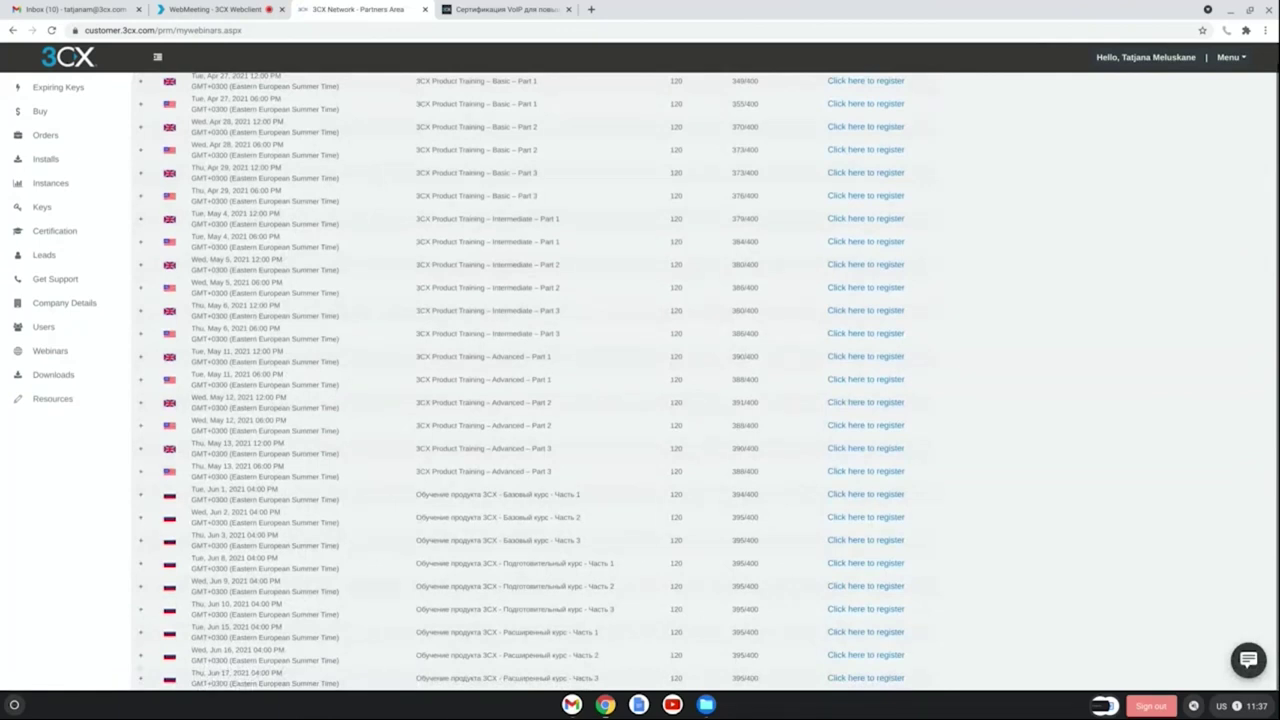
click(426, 10)
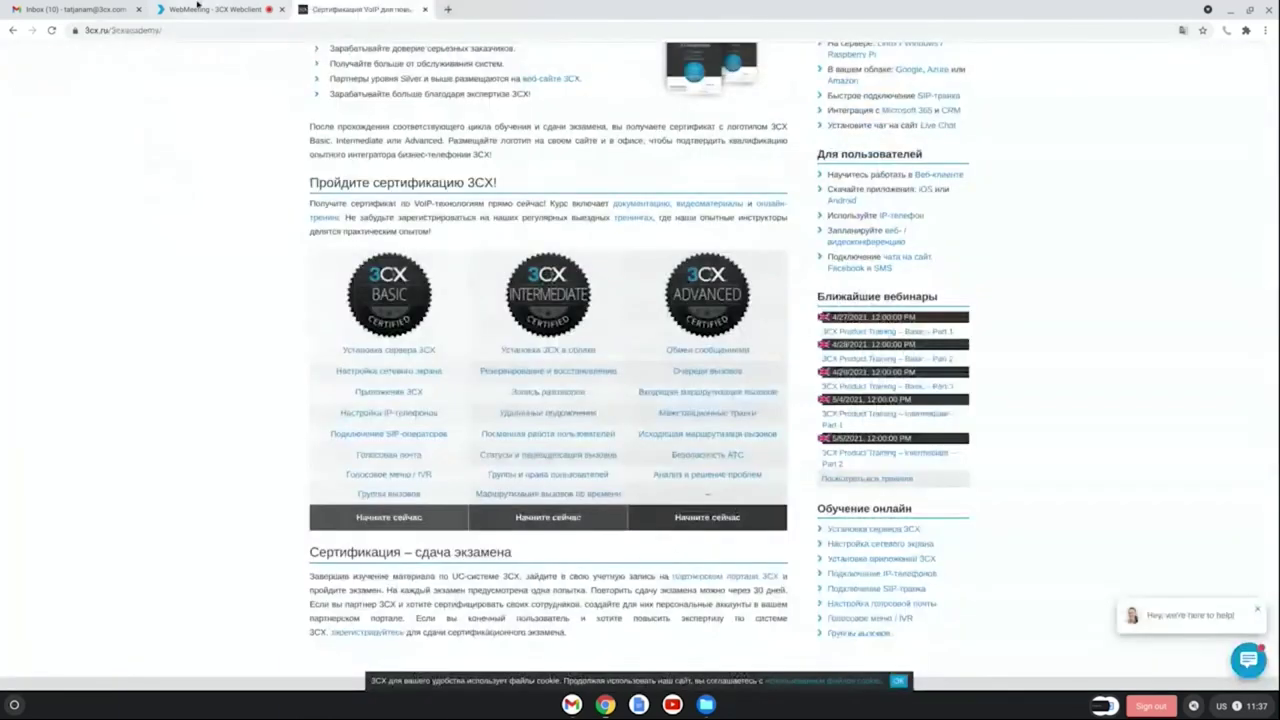